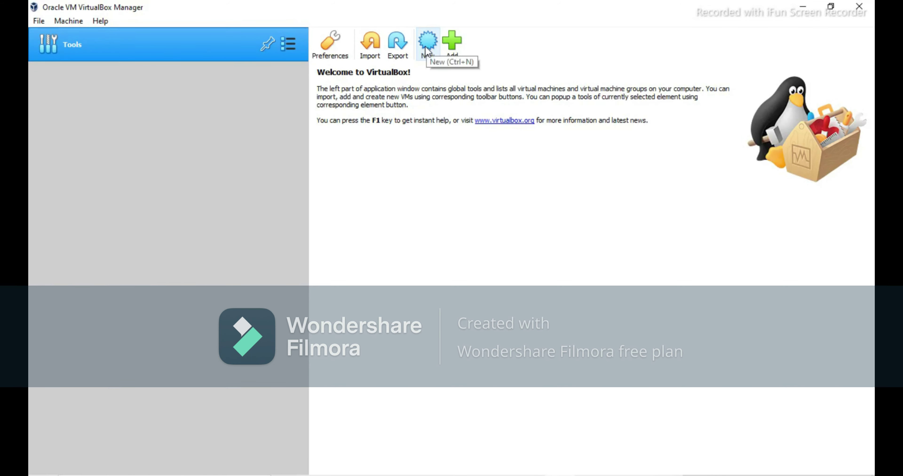
# Step: Begin a new virtual machine named ubuntu with type Linux and version Ubuntu (64-bit)
pyautogui.click(425, 45)
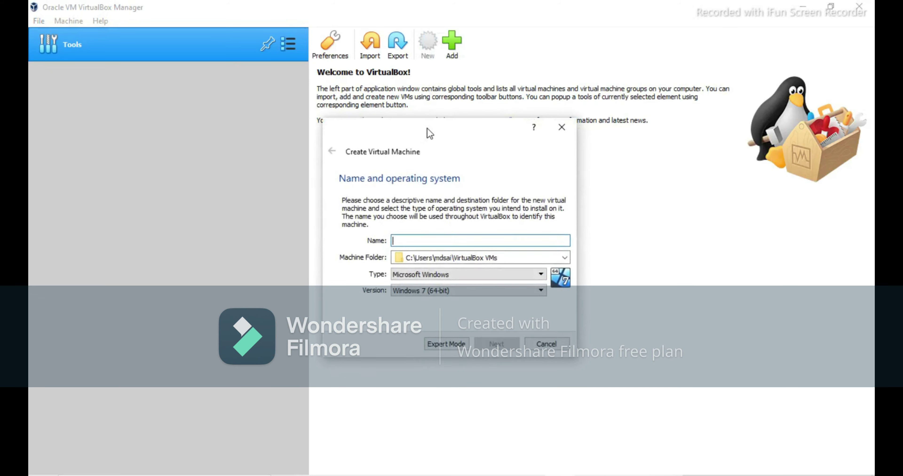
pyautogui.moveTo(425, 133); pyautogui.dragTo(459, 80)
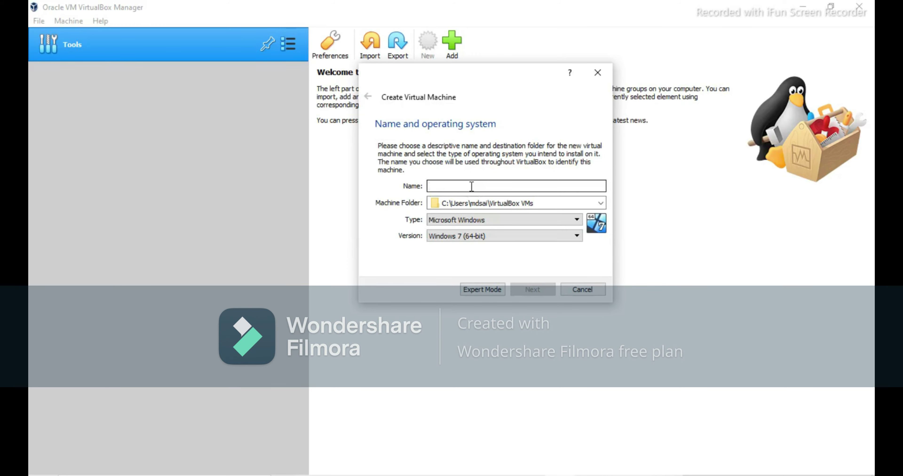
pyautogui.write('ubu')
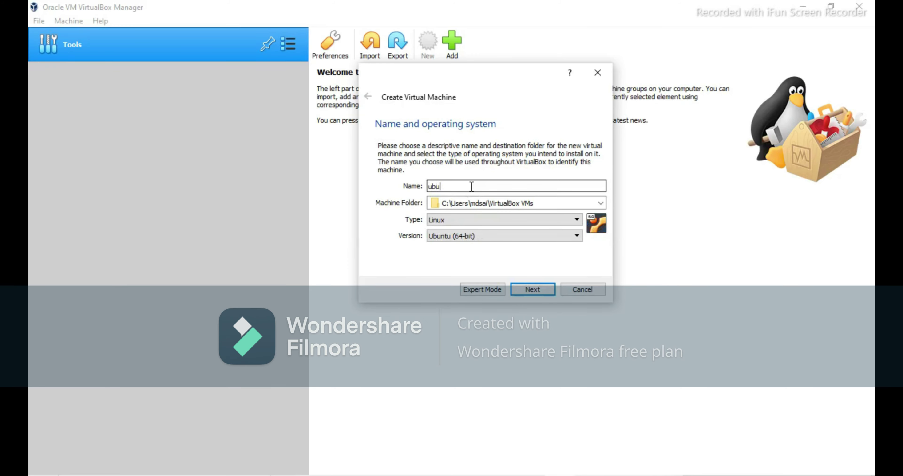
pyautogui.write('ntu')
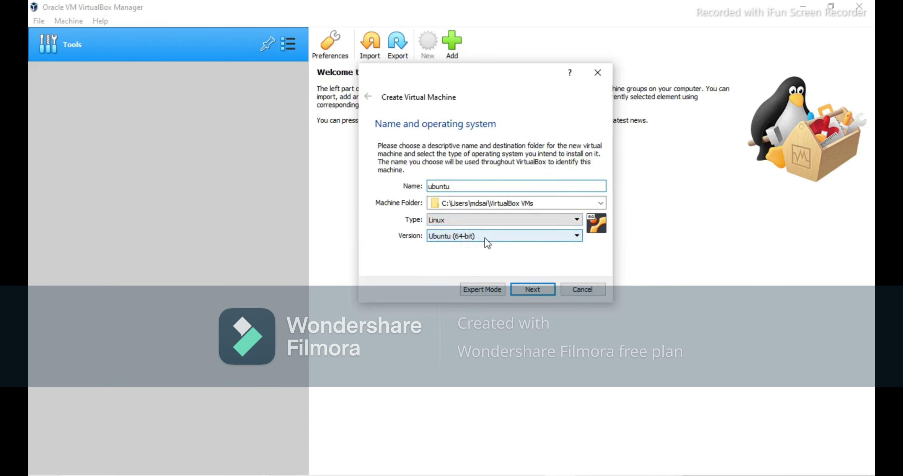
pyautogui.click(502, 237)
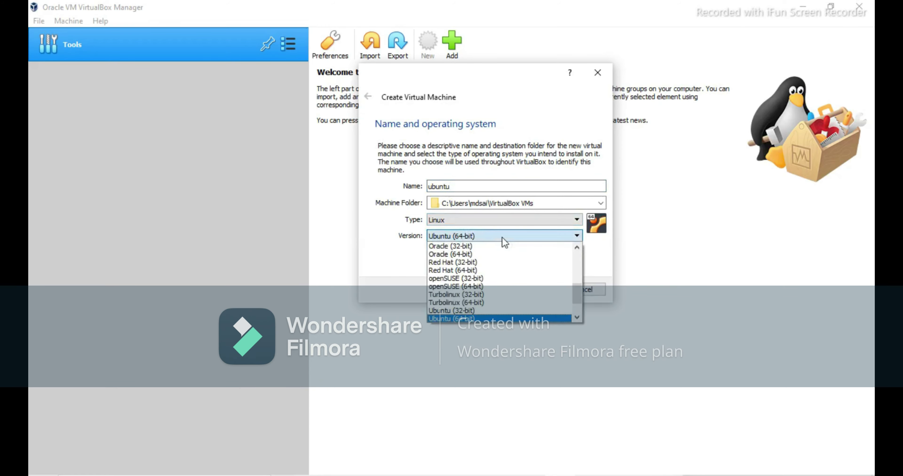
pyautogui.click(501, 237)
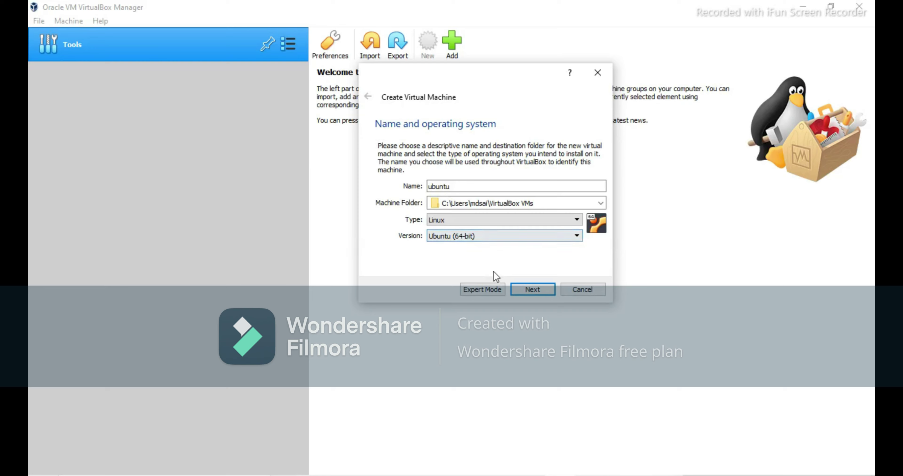
pyautogui.click(533, 291)
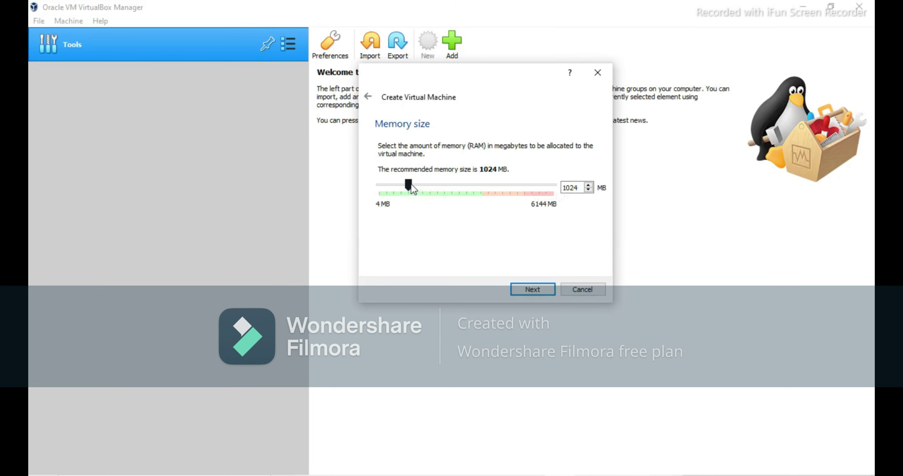
# Step: Allocate 1424 MB of memory and create the machine with a dynamically allocated 10.00 GB VDI hard disk
pyautogui.moveTo(414, 184); pyautogui.dragTo(422, 185)
pyautogui.click(544, 289)
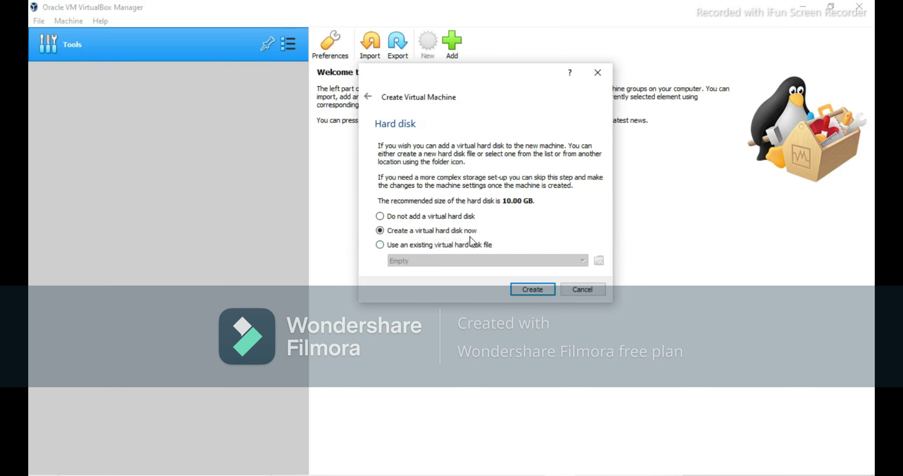
pyautogui.click(537, 294)
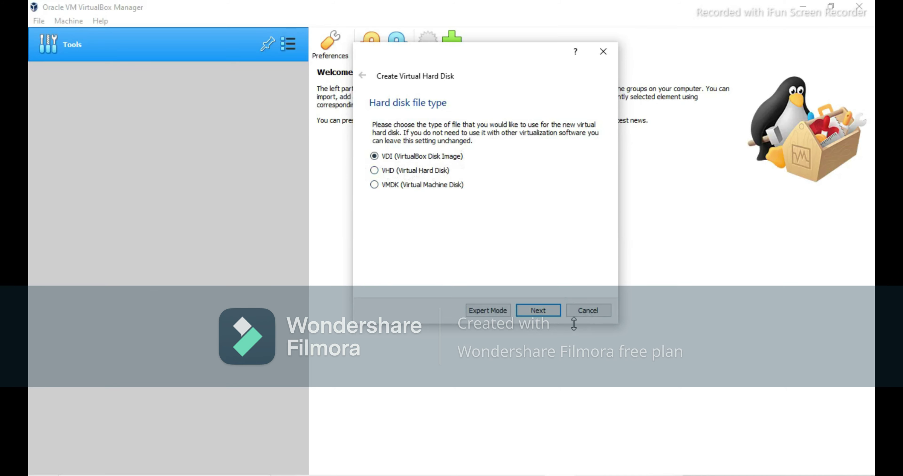
pyautogui.click(537, 311)
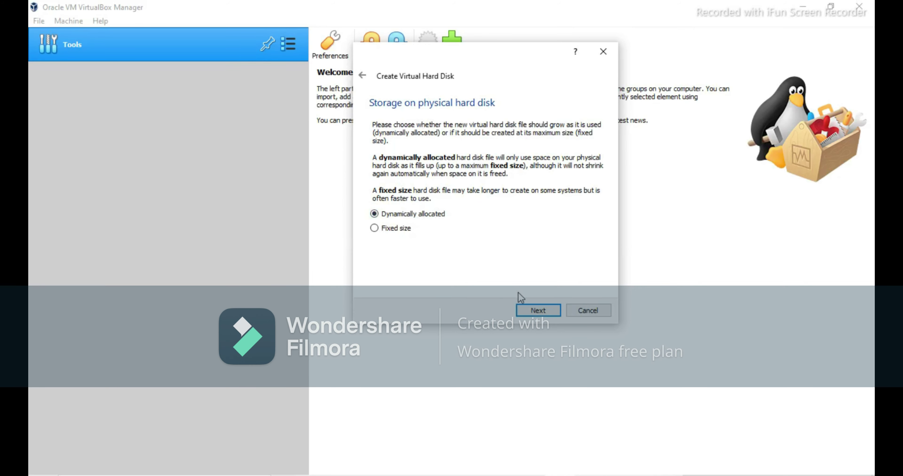
pyautogui.click(538, 310)
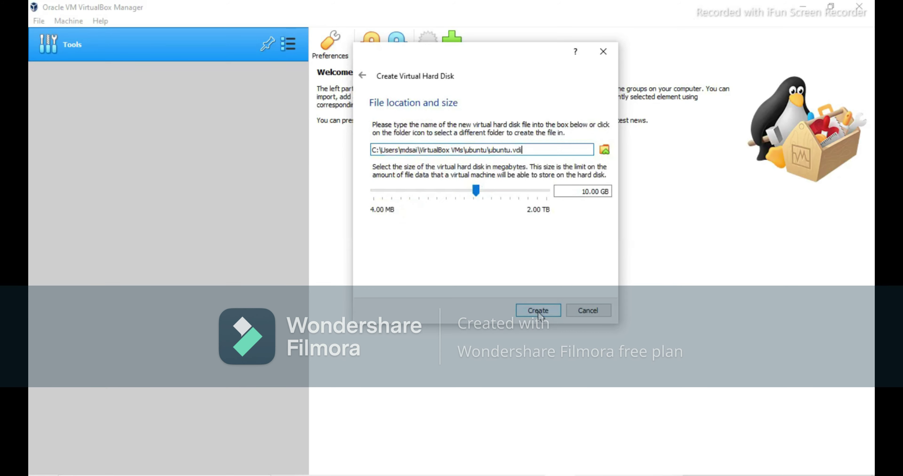
pyautogui.click(549, 302)
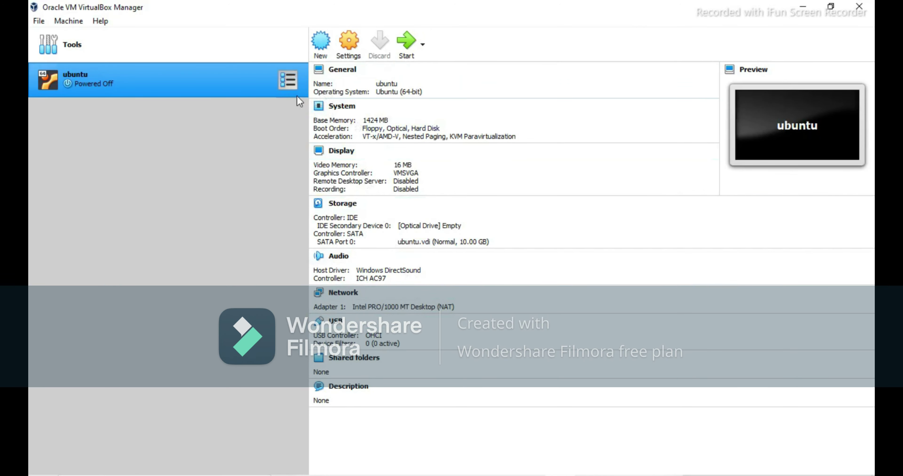
# Step: In the ubuntu machine's general settings, set both Shared Clipboard and Drag'n'Drop to Bidirectional
pyautogui.rightClick(253, 80)
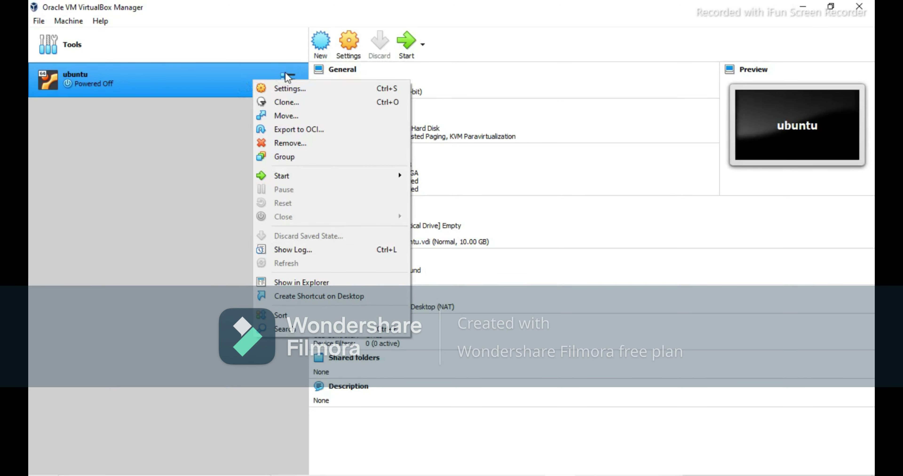
pyautogui.click(256, 73)
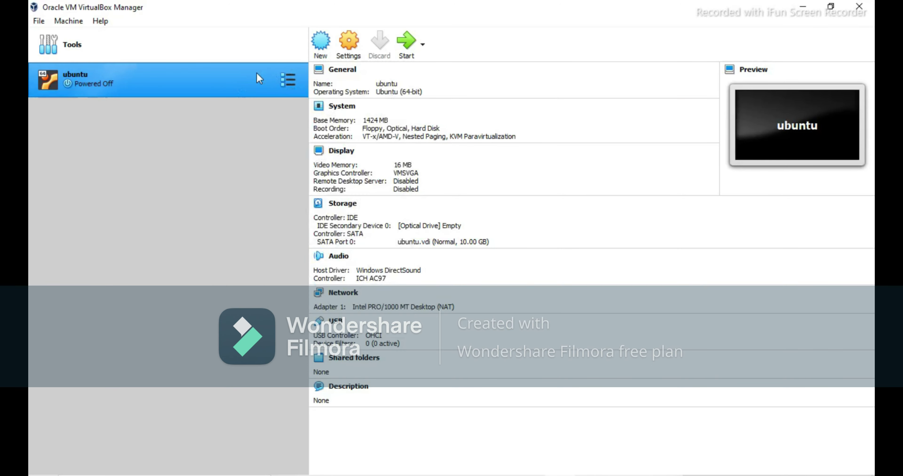
pyautogui.click(346, 48)
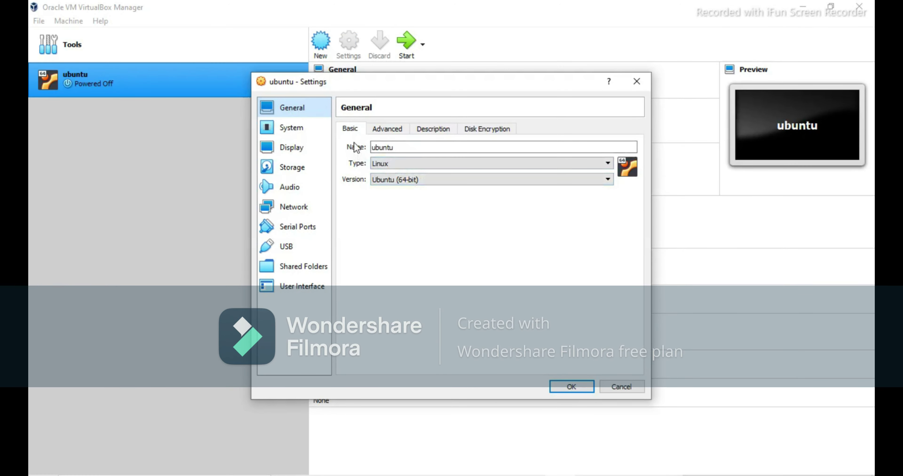
pyautogui.click(385, 129)
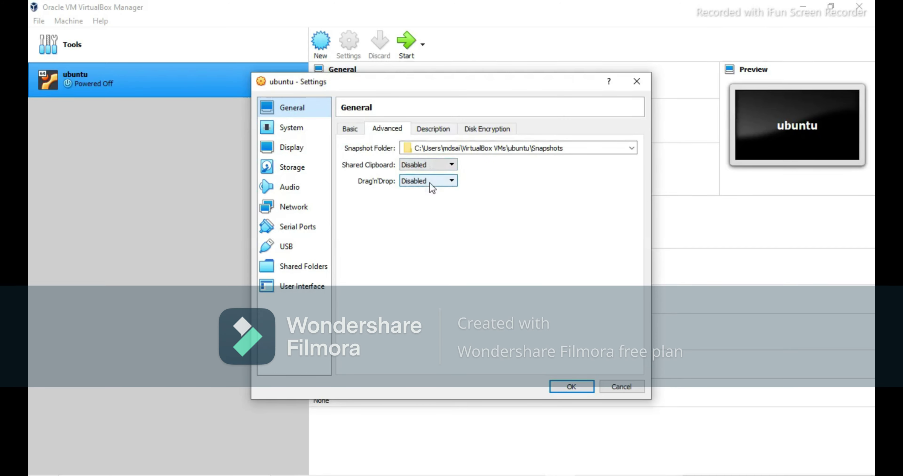
pyautogui.click(432, 168)
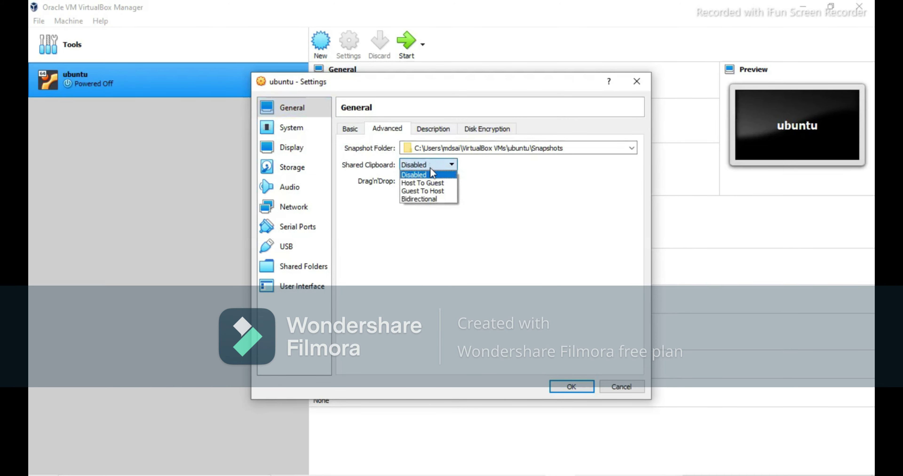
pyautogui.click(434, 200)
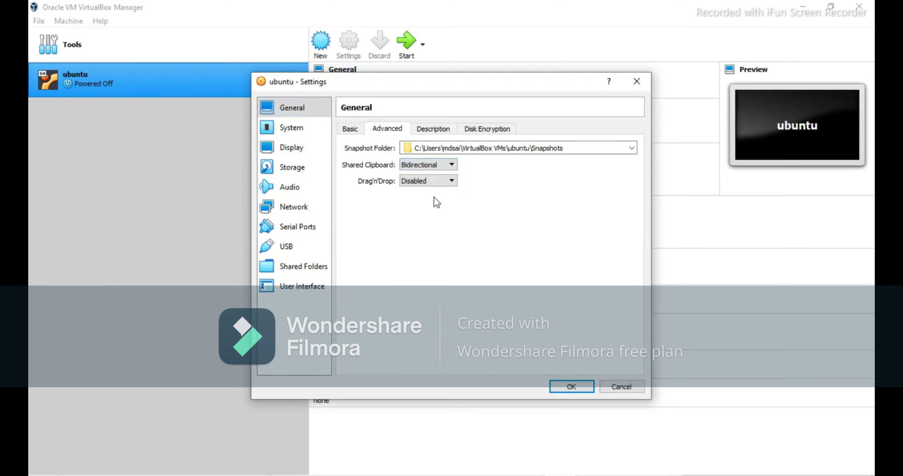
pyautogui.click(420, 181)
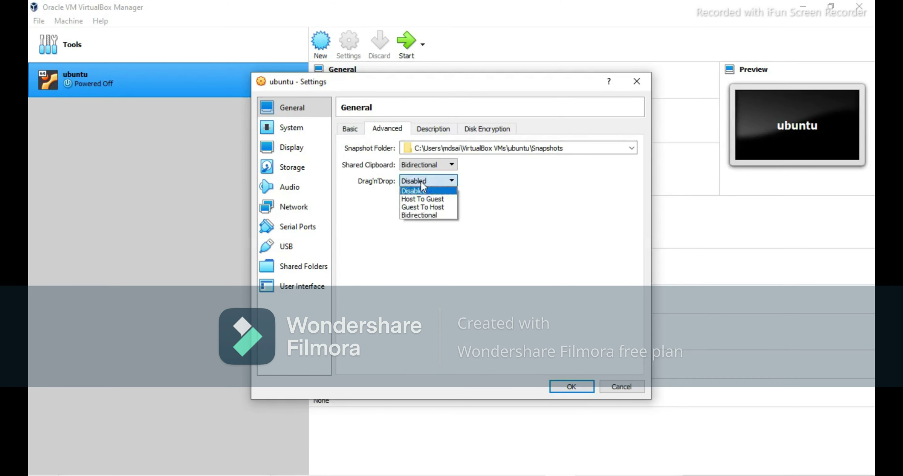
pyautogui.click(426, 214)
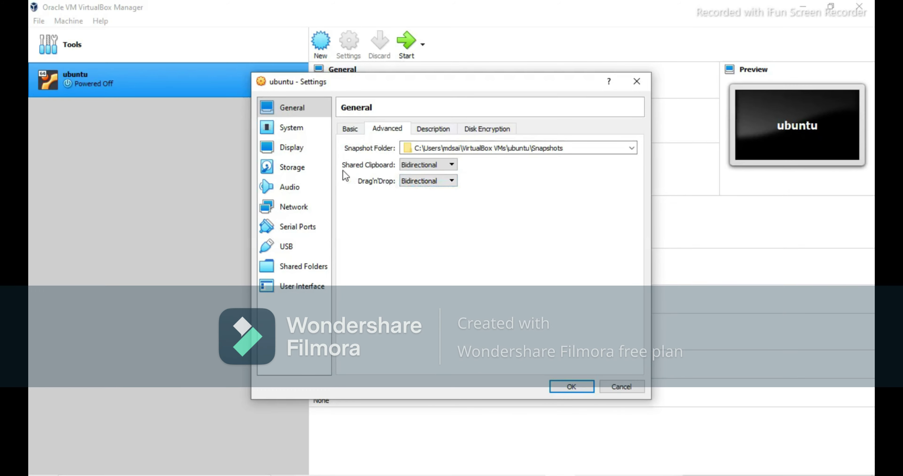
# Step: Load the groovy-desktop-amd64 disc image from the "operating sofware" folder on drive D: into the empty IDE optical drive and save the settings
pyautogui.click(290, 169)
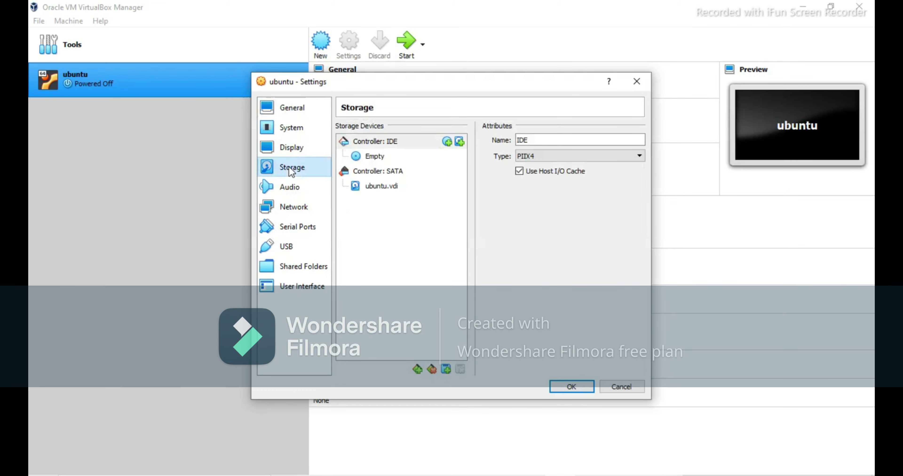
pyautogui.click(373, 161)
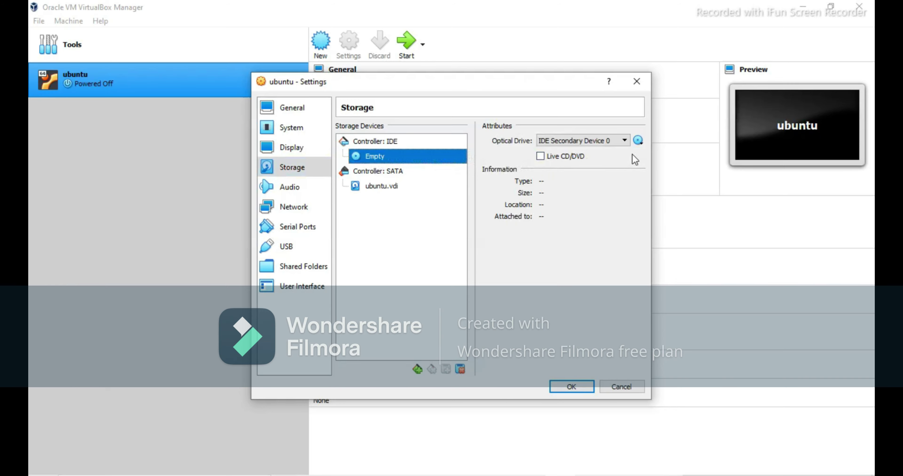
pyautogui.click(637, 141)
pyautogui.click(668, 170)
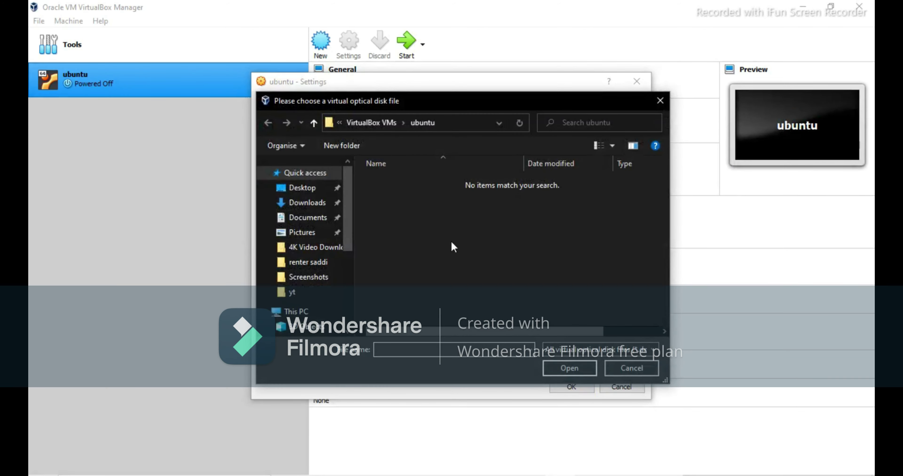
pyautogui.scroll(-3, 305, 273)
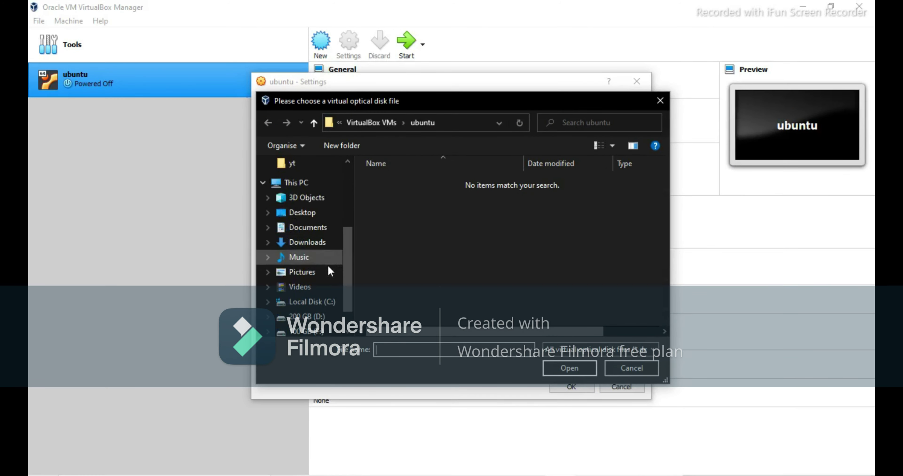
pyautogui.scroll(-1, 312, 270)
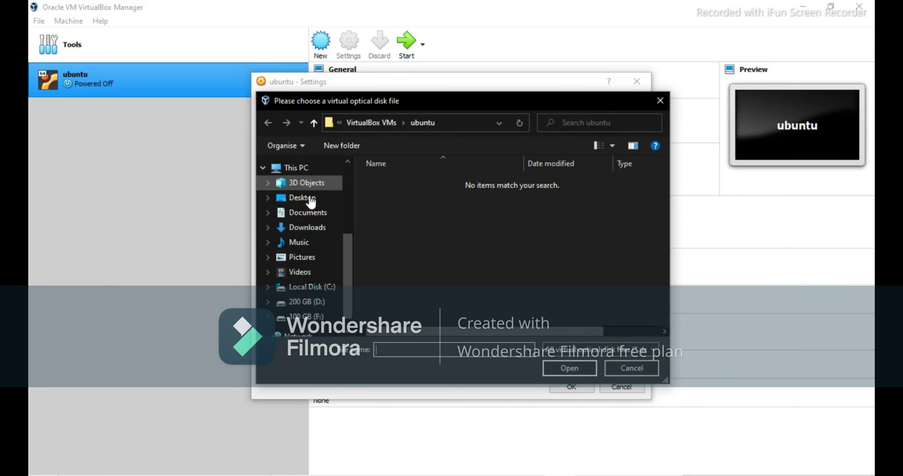
pyautogui.click(310, 303)
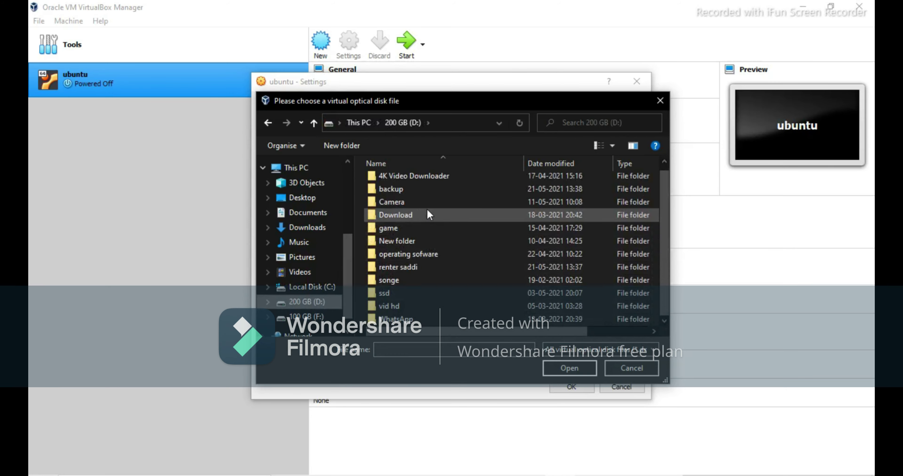
pyautogui.doubleClick(429, 255)
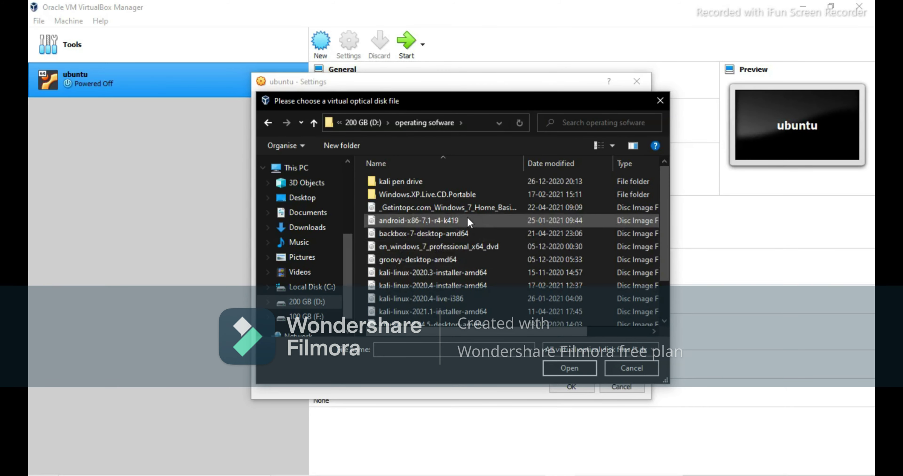
pyautogui.click(414, 260)
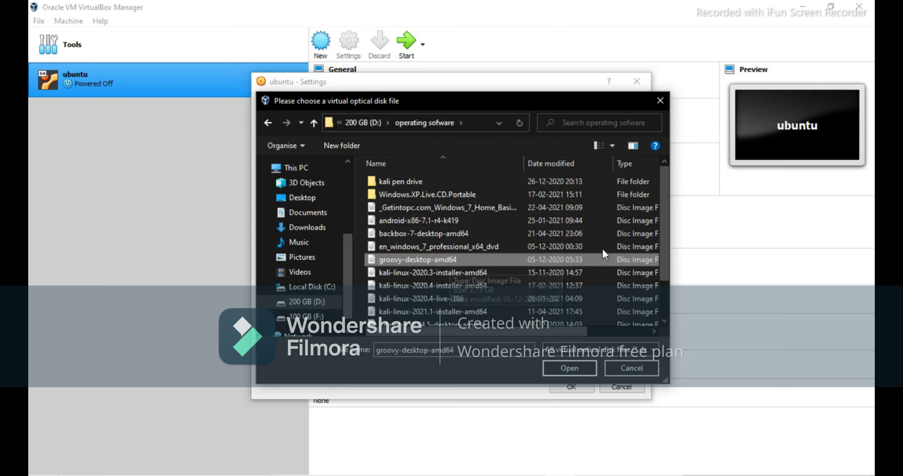
pyautogui.moveTo(673, 288); pyautogui.dragTo(869, 288)
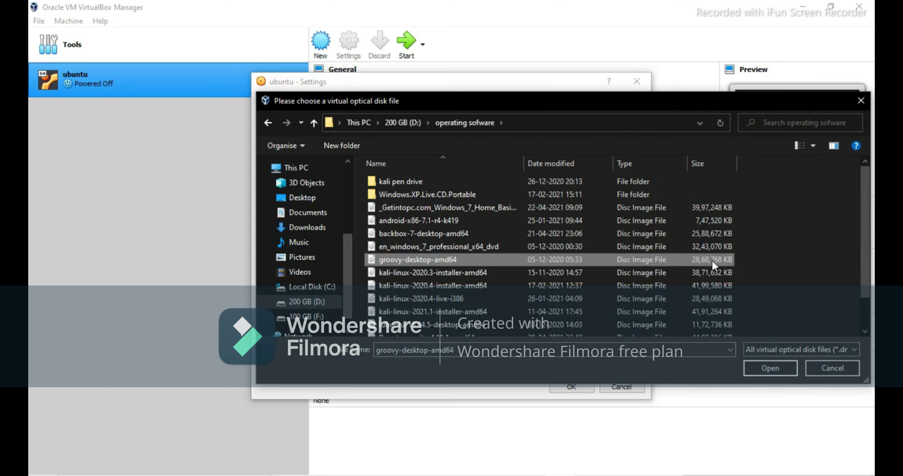
pyautogui.click(772, 367)
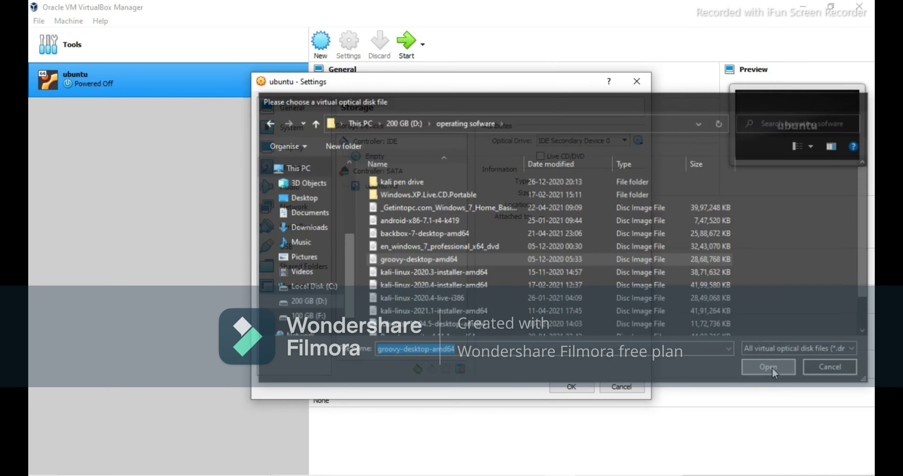
pyautogui.click(579, 383)
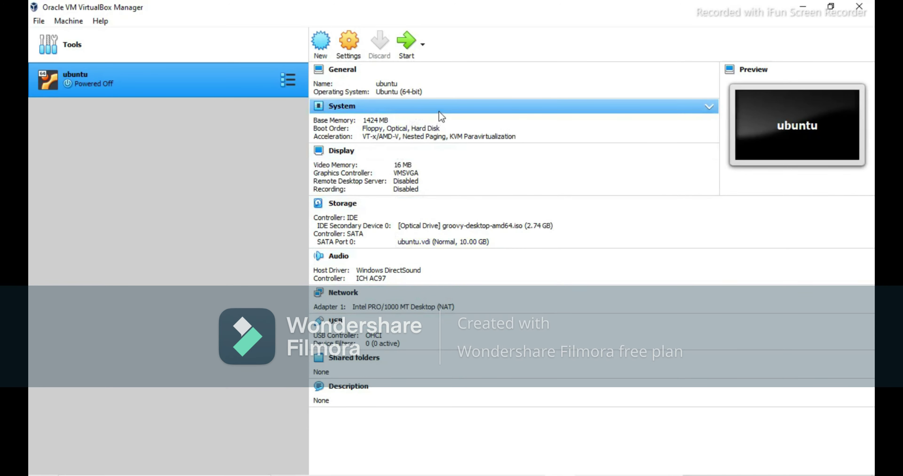
# Step: Start the ubuntu machine from the groovy-desktop-amd64.iso start-up disk and boot the Ubuntu (safe graphics) entry
pyautogui.click(406, 46)
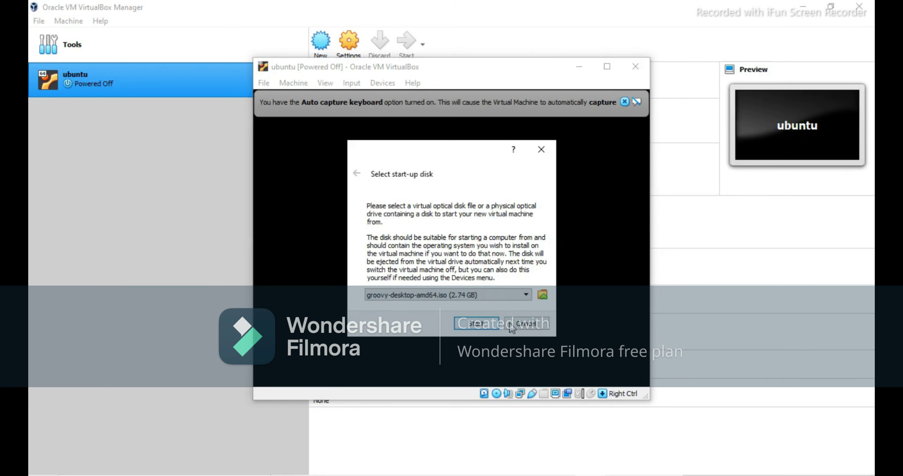
pyautogui.click(492, 328)
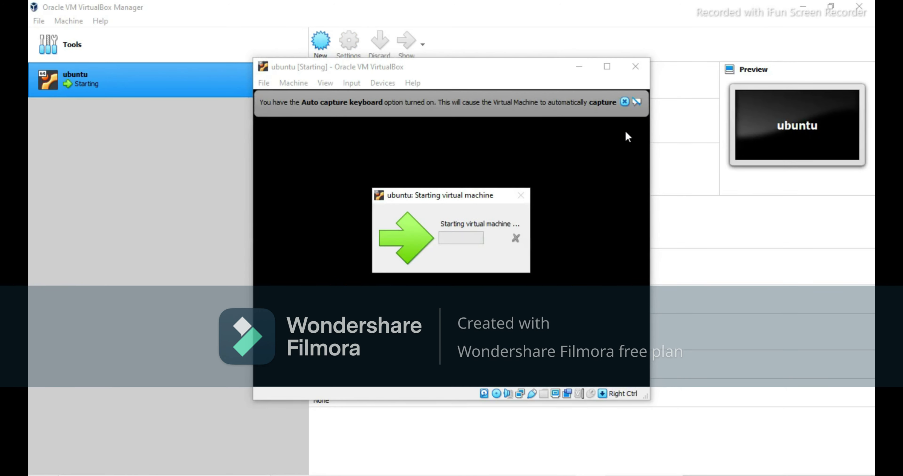
pyautogui.click(625, 102)
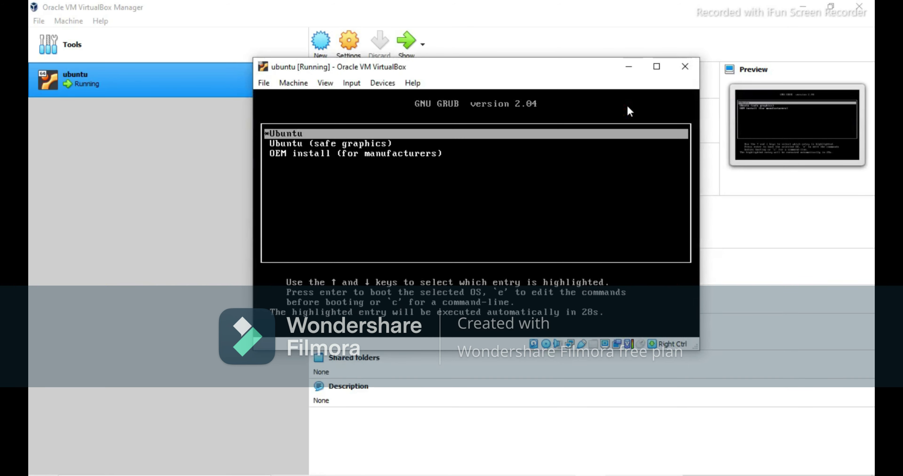
pyautogui.press('Down')
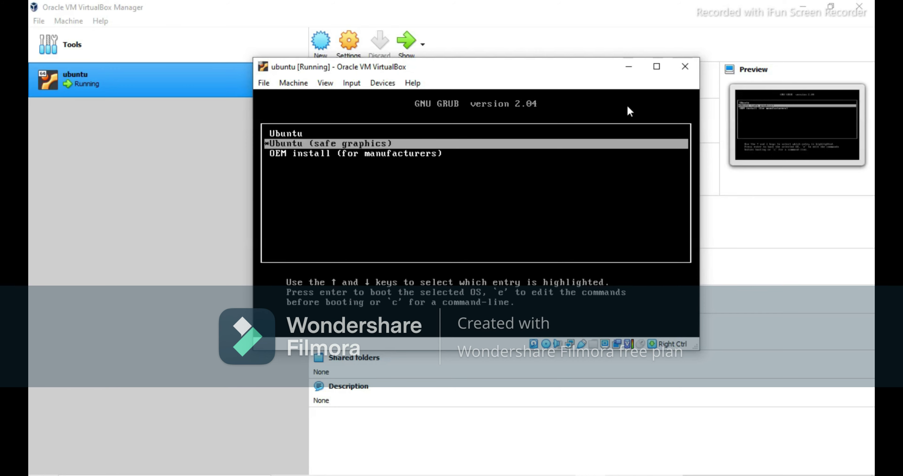
pyautogui.press('Return')
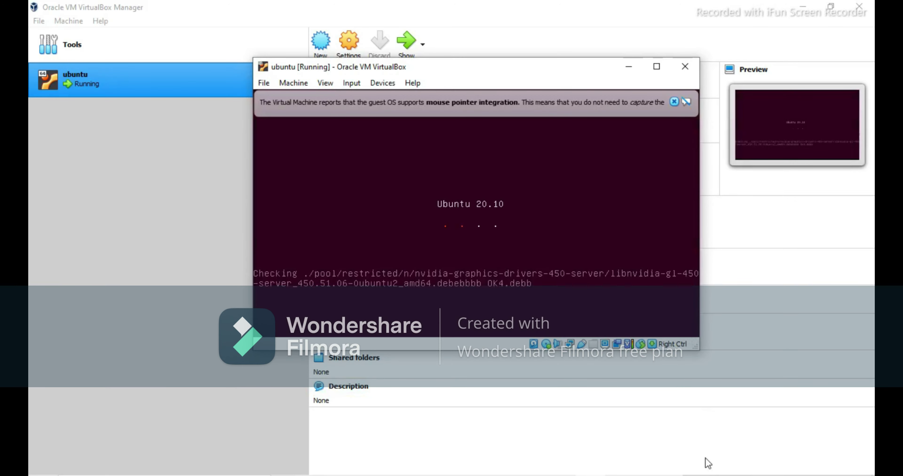
# Step: Close the VirtualBox Manager window, dismiss the mouse integration notice and maximize the running ubuntu machine's window
pyautogui.click(859, 7)
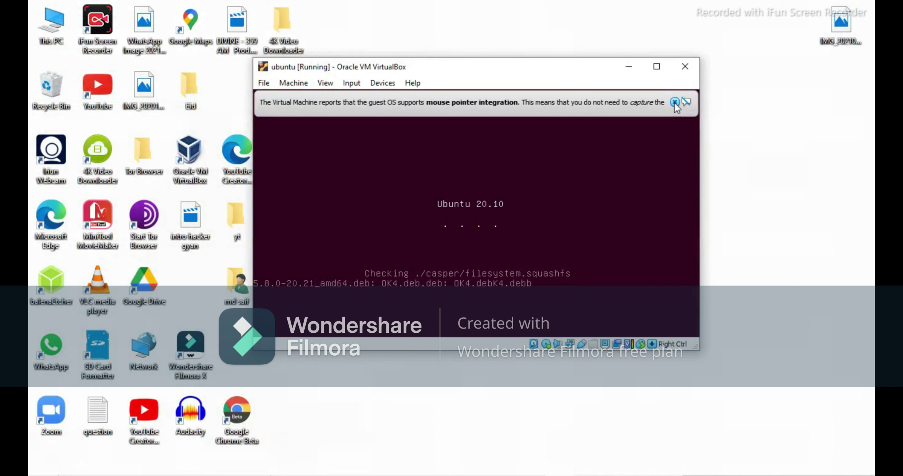
pyautogui.click(674, 102)
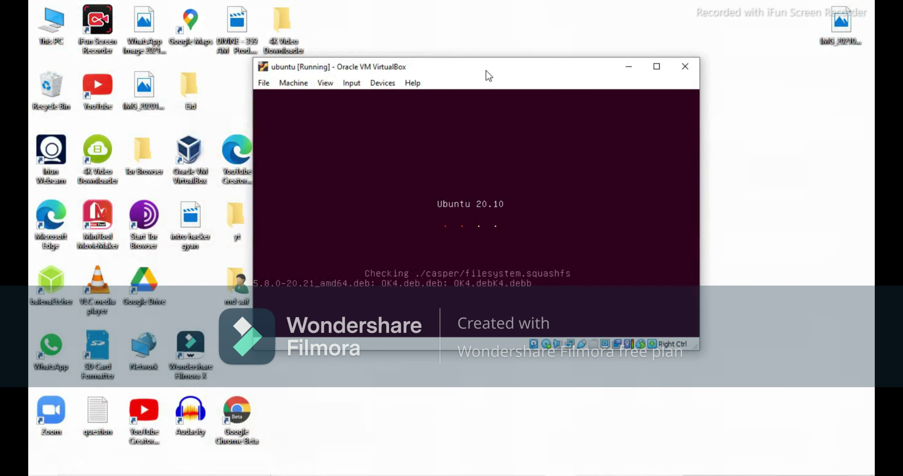
pyautogui.moveTo(486, 70); pyautogui.dragTo(534, 48)
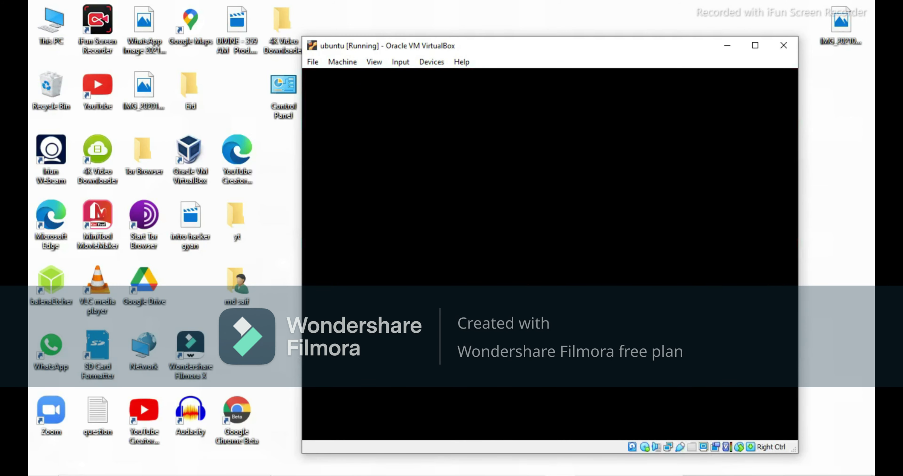
pyautogui.moveTo(670, 54); pyautogui.dragTo(570, 5)
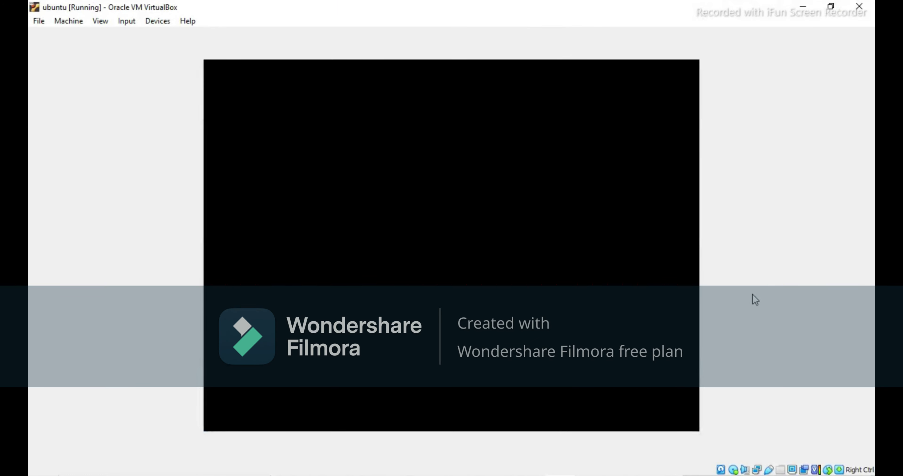